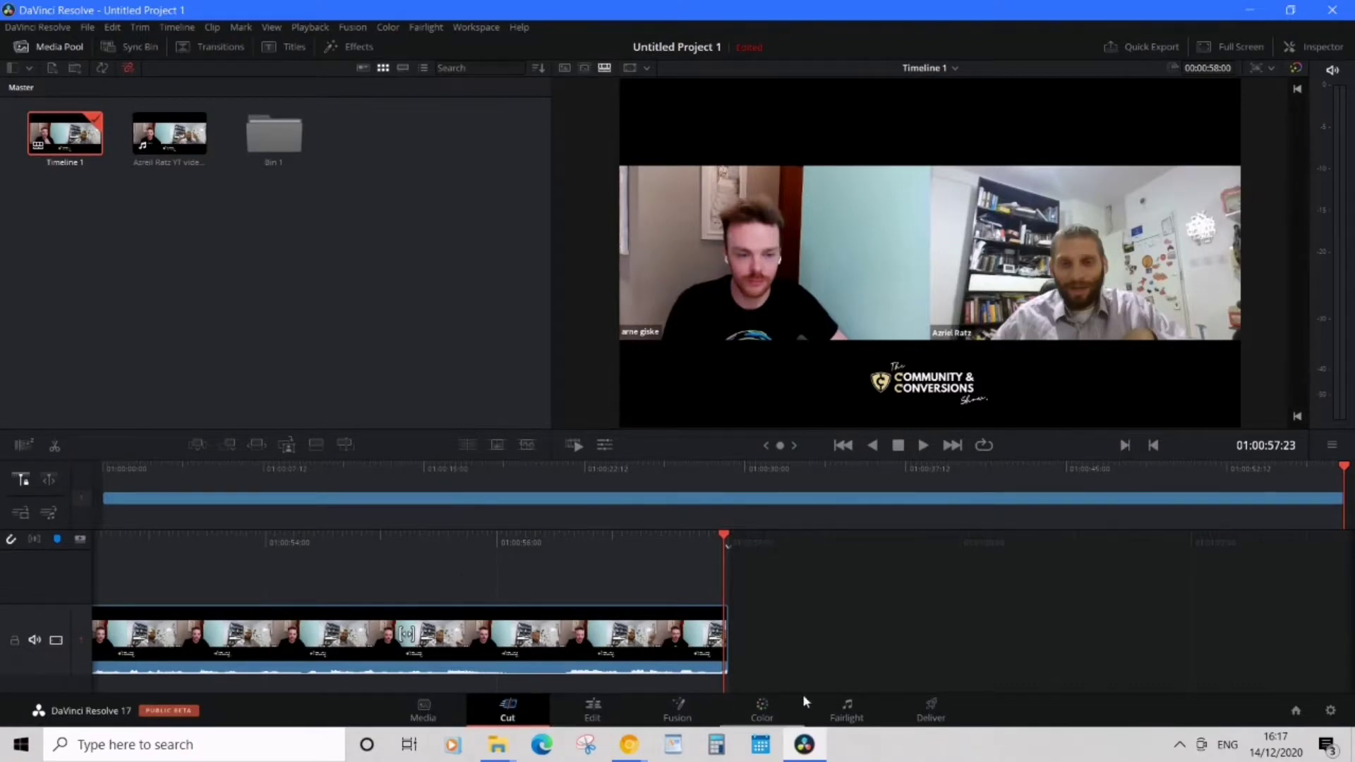
On the Deliver page, confirm the output format is QuickTime with H.264 at 1920 x 1080.
left_click(930, 708)
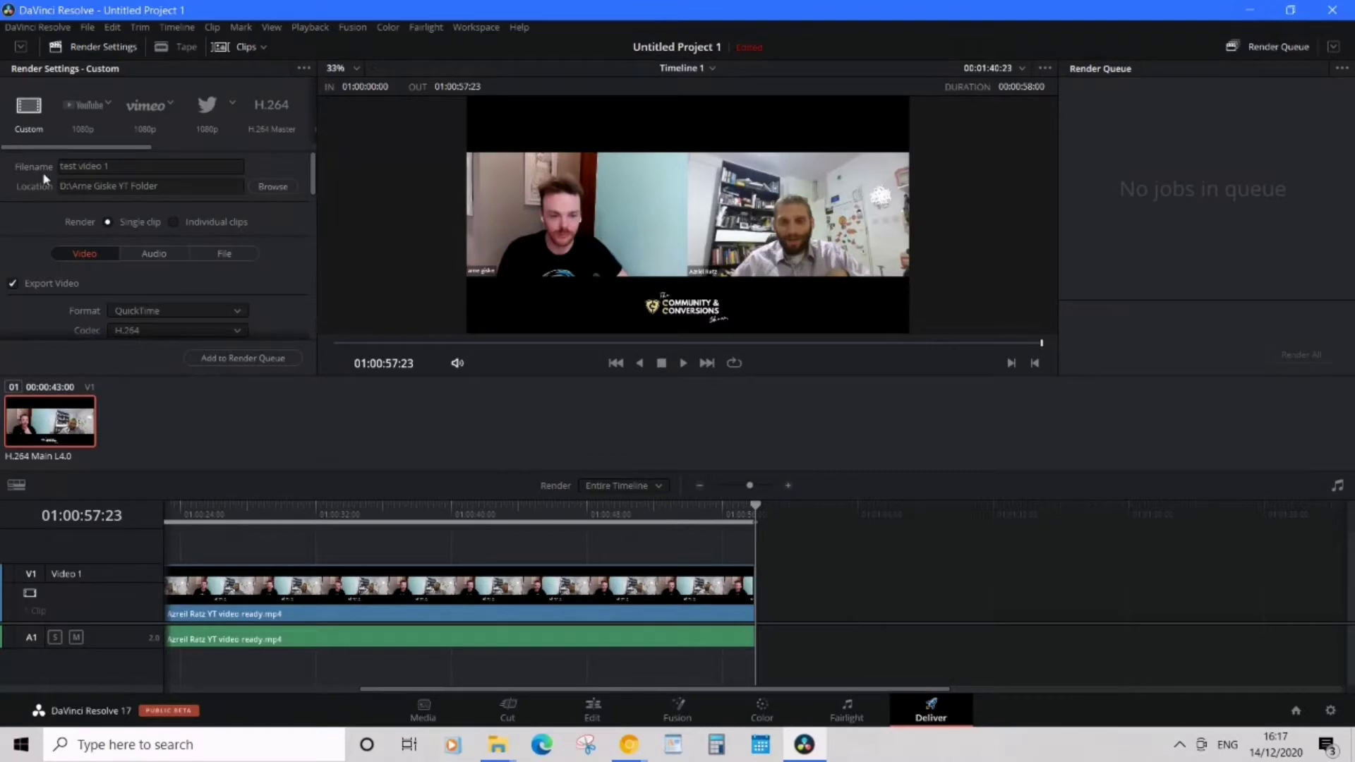
scroll(181, 242, "down", 2)
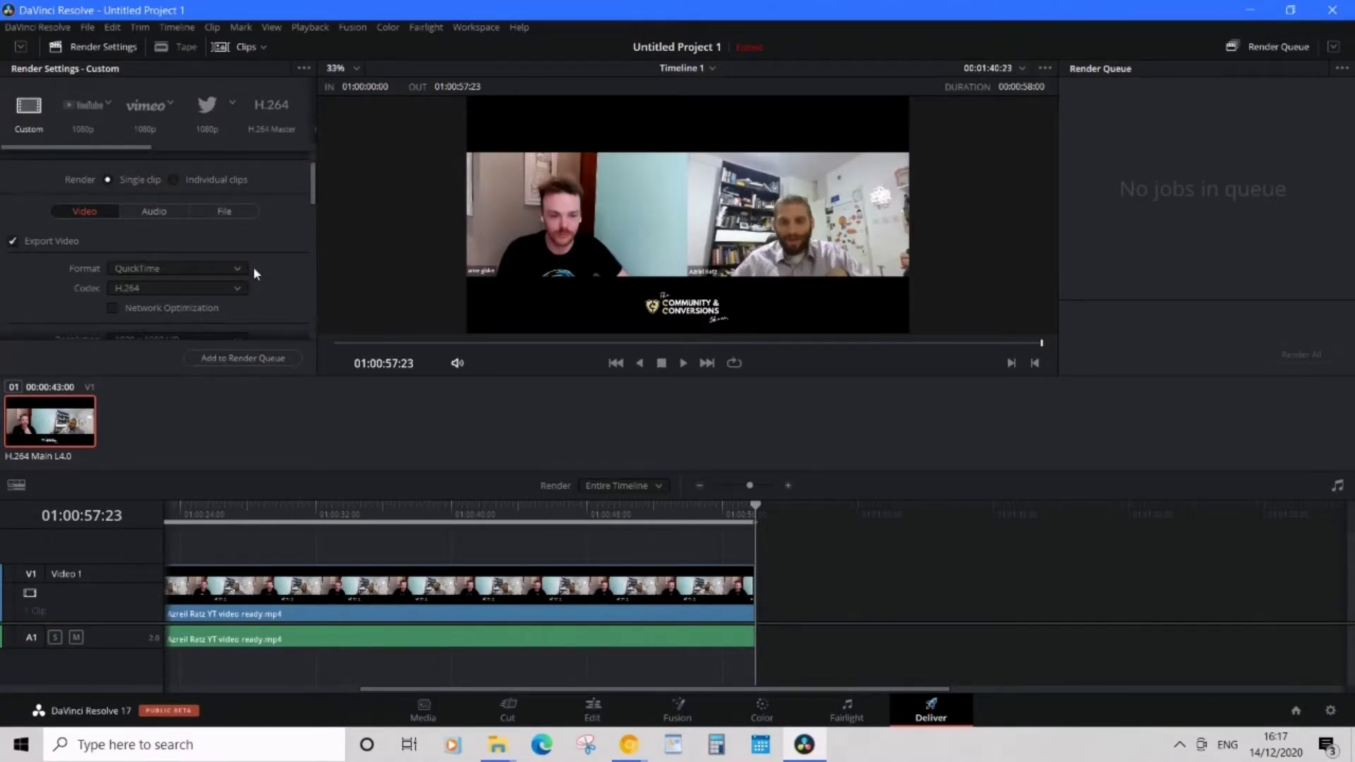
left_click_drag(307, 191, 309, 213)
left_click(182, 173)
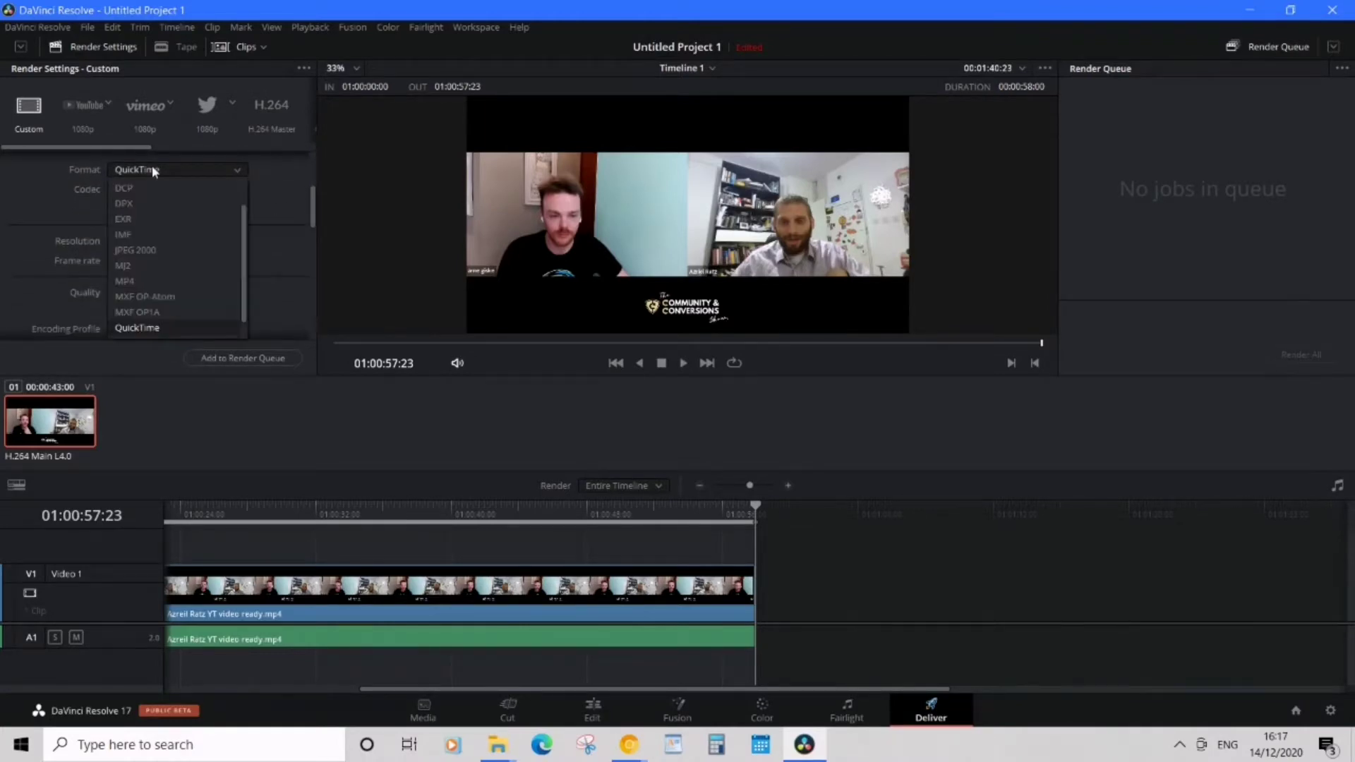
left_click(259, 209)
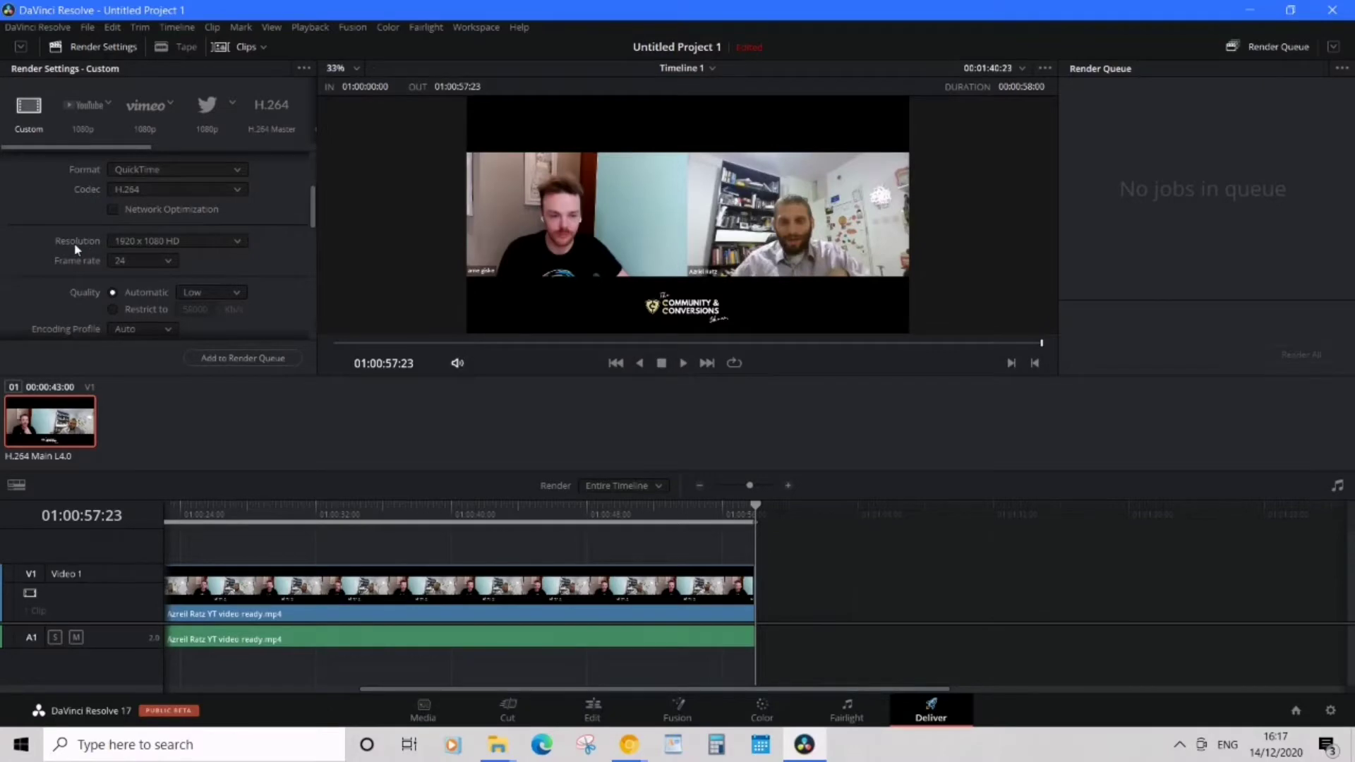
left_click(226, 243)
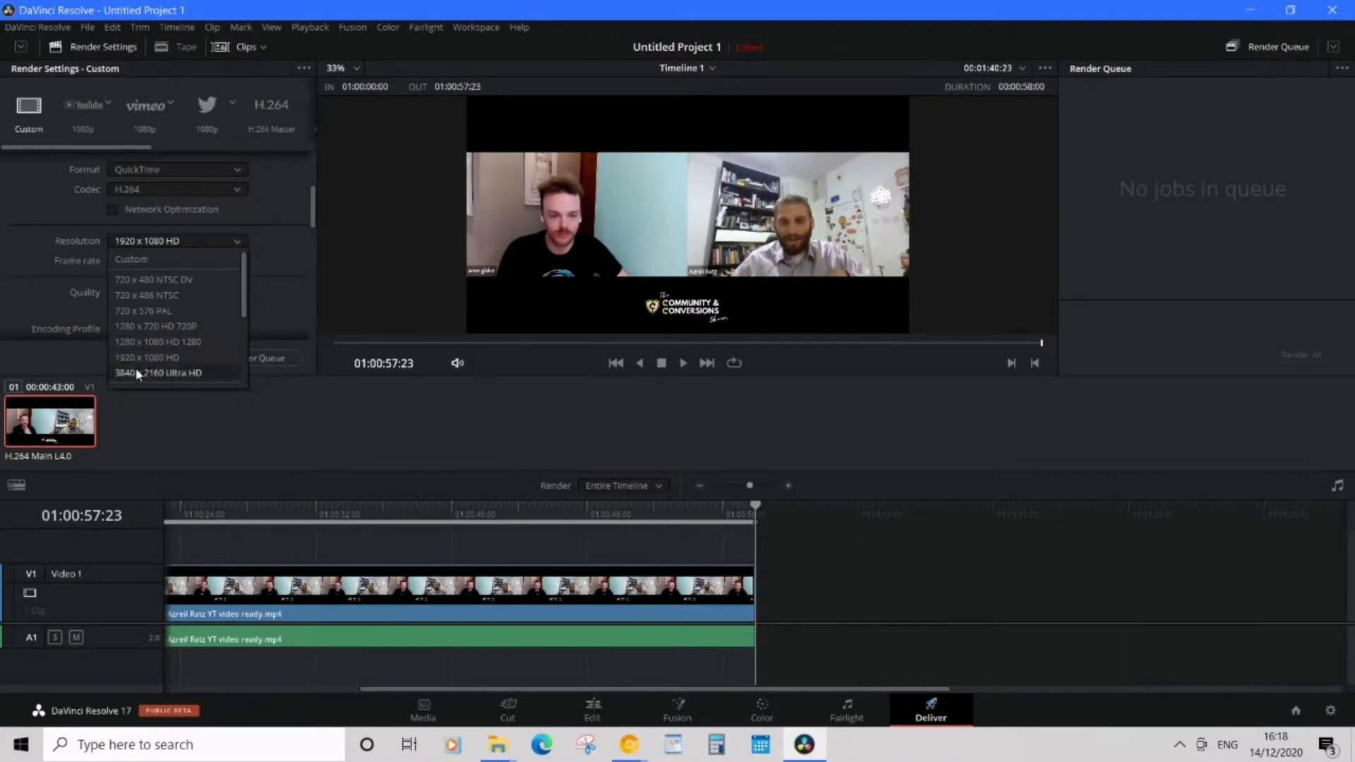
left_click(286, 274)
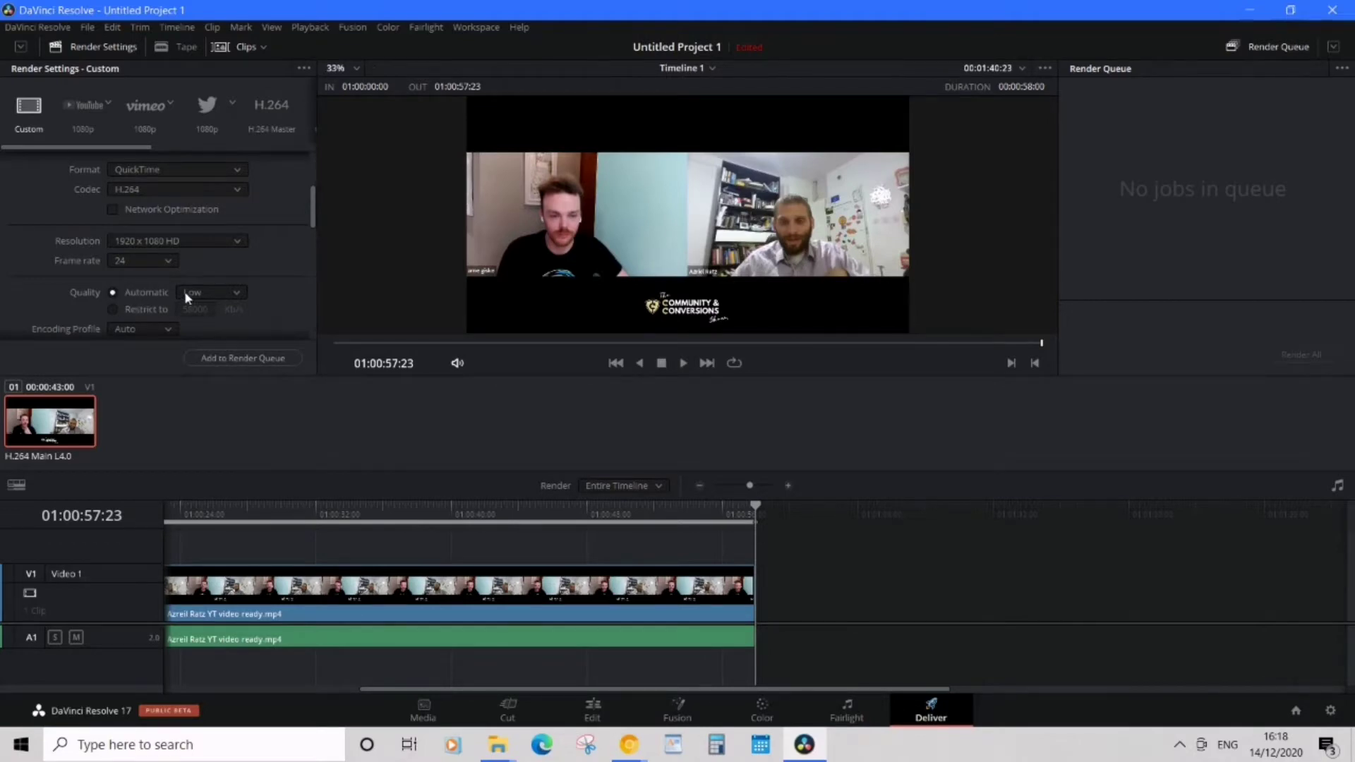
left_click(153, 240)
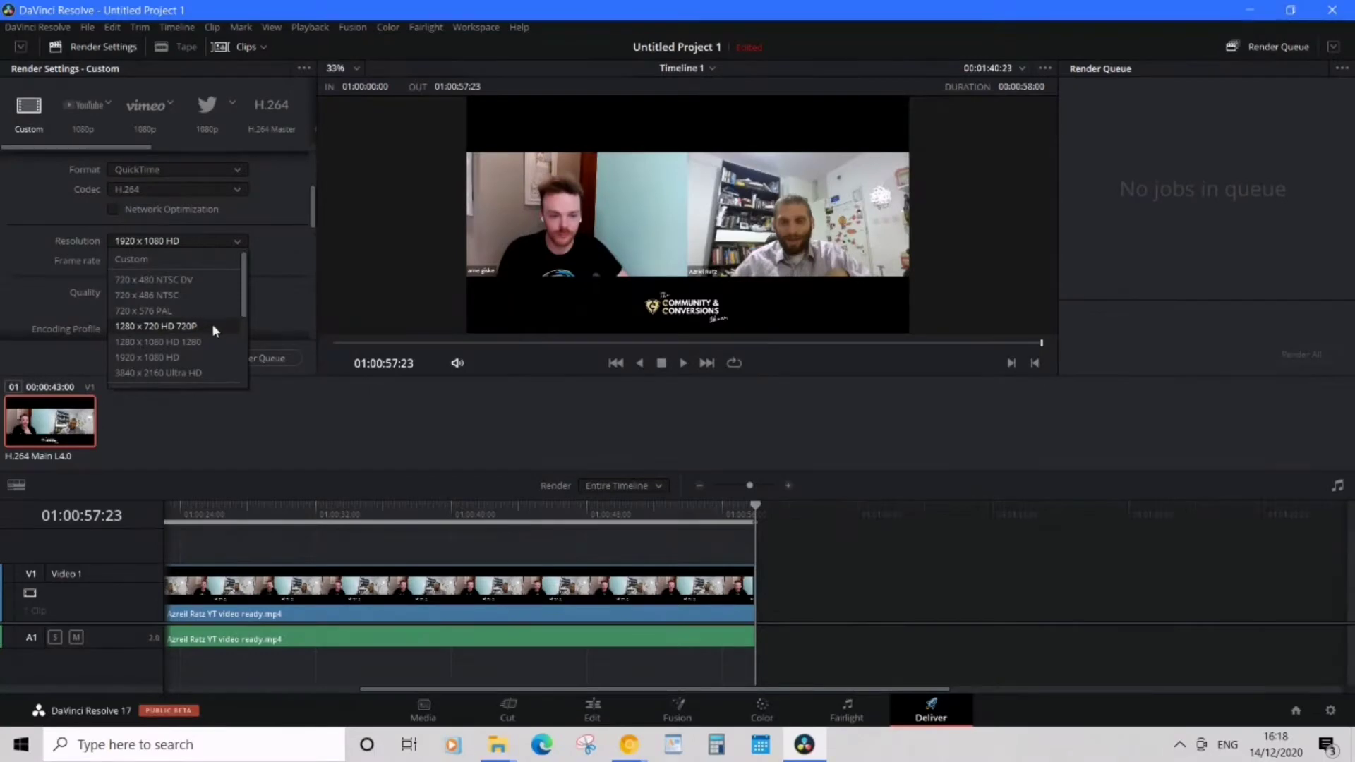
left_click(251, 304)
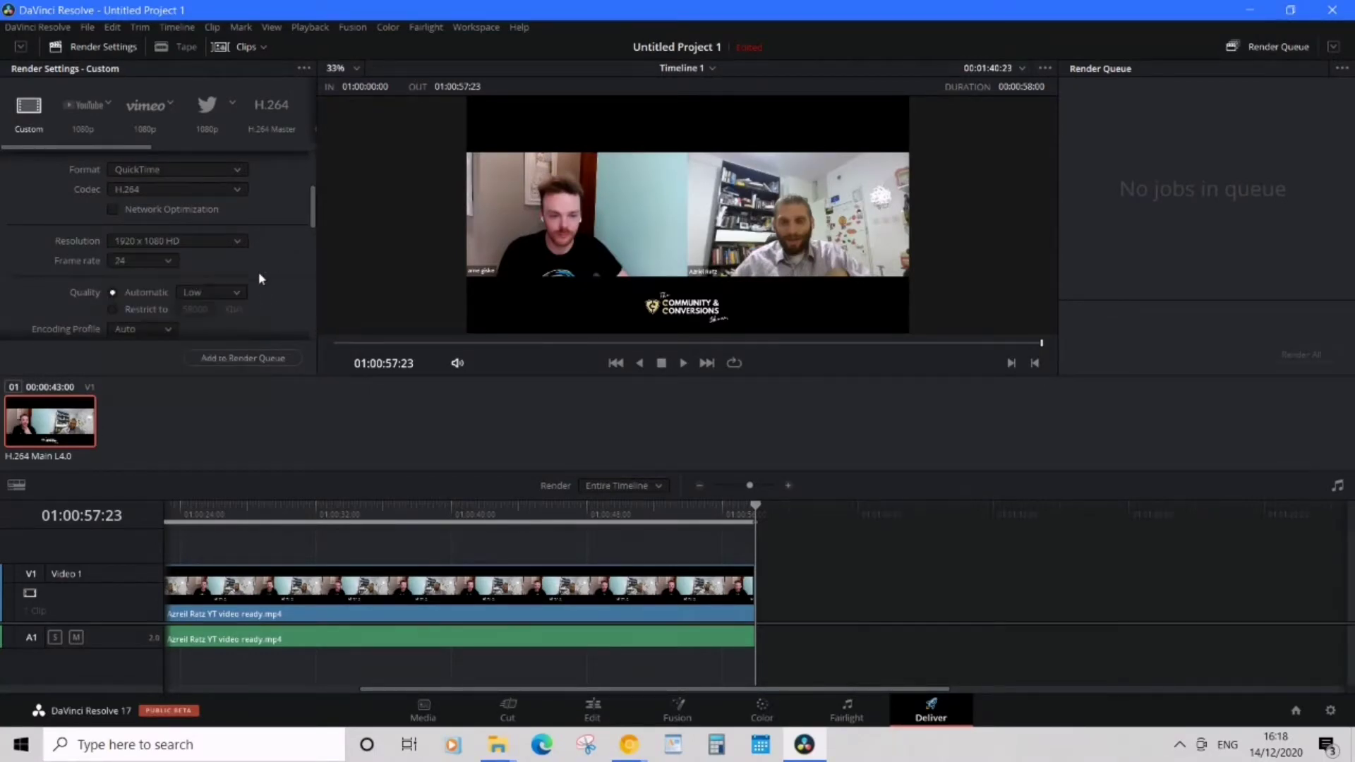
Try Best quality, then settle the automatic render quality on Least.
left_click(212, 292)
left_click(169, 295)
left_click(227, 294)
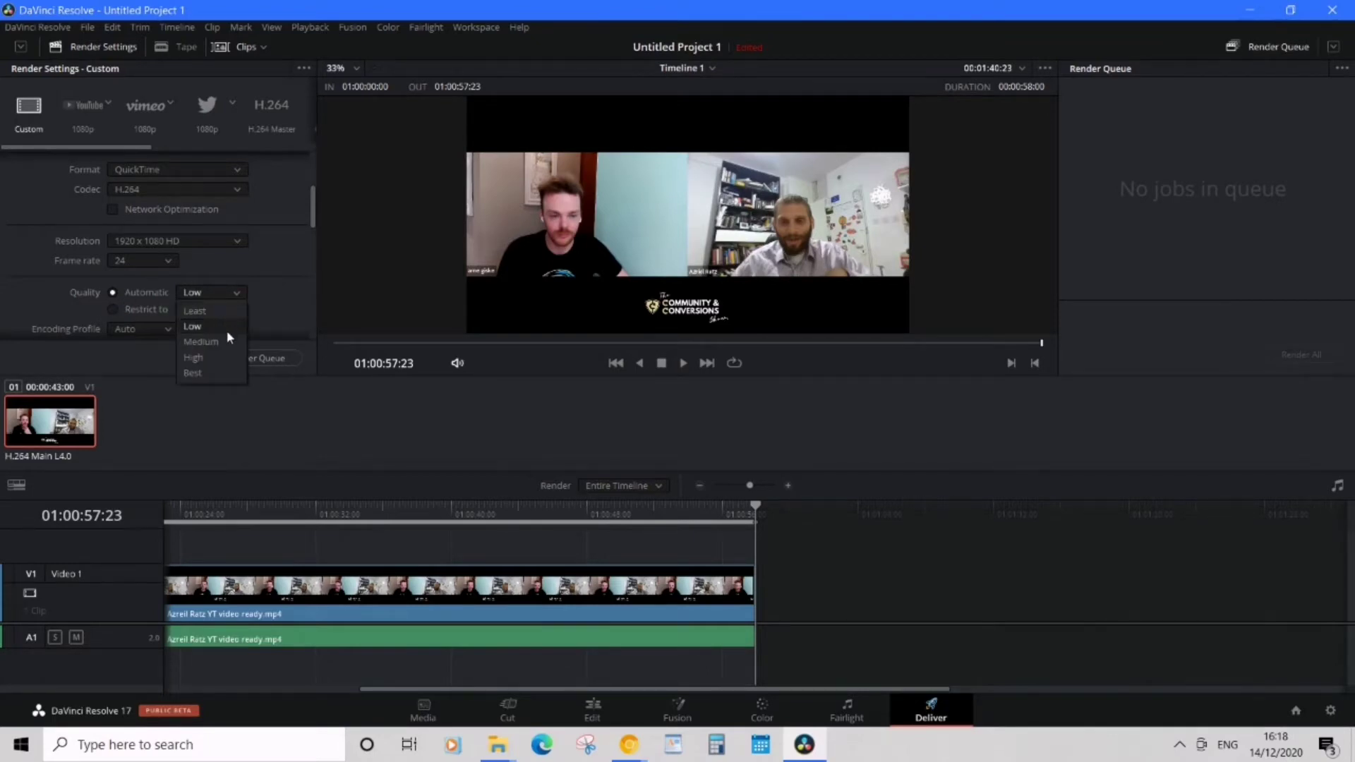
left_click(223, 375)
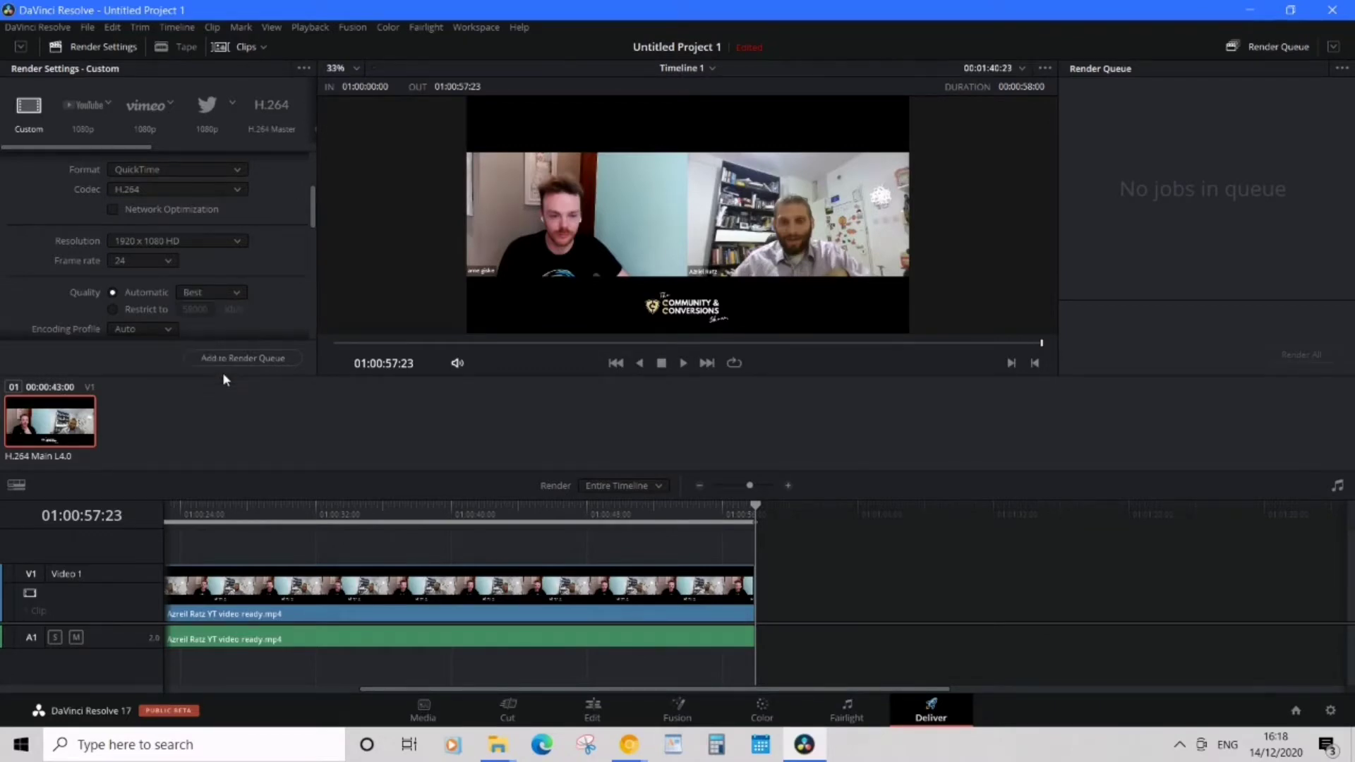
left_click(230, 290)
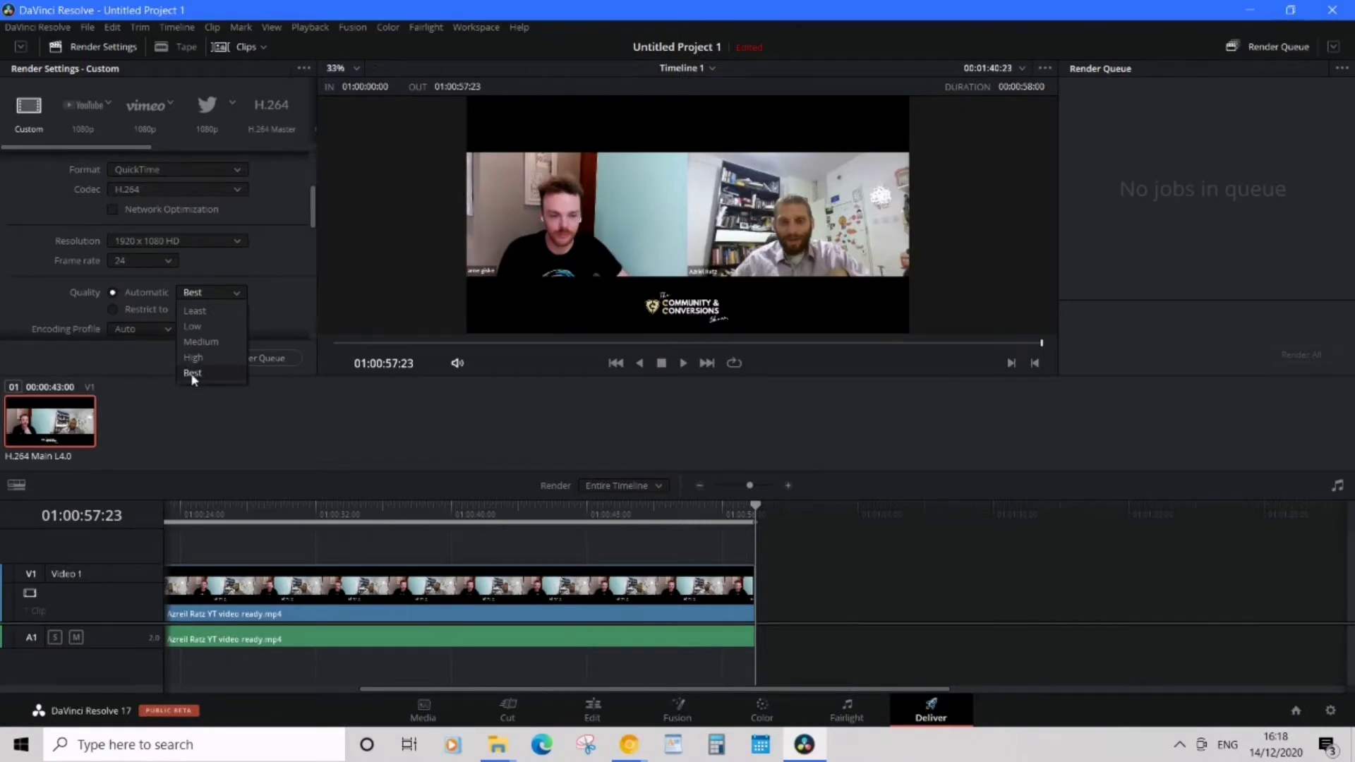
left_click(231, 309)
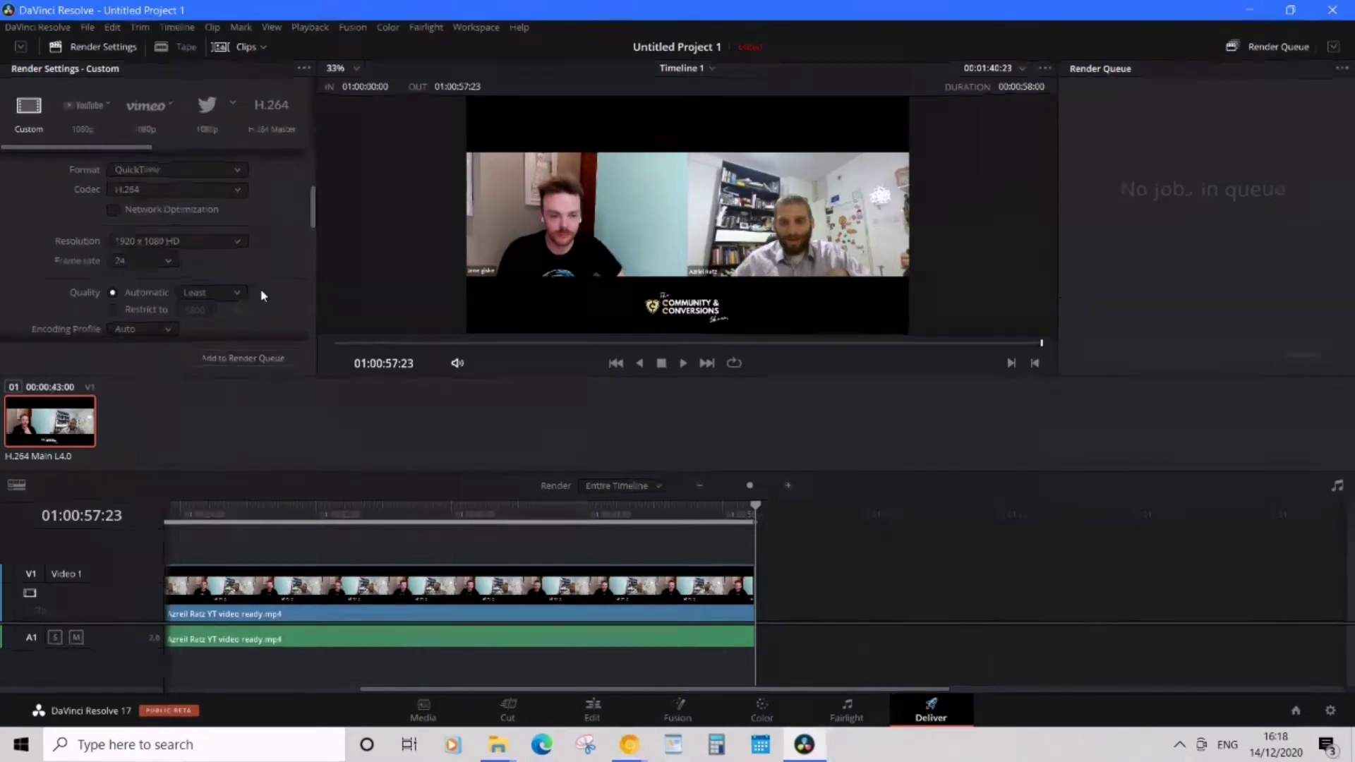
Restrict the render bitrate to 90000 Kb/s, replacing the 58000 value.
left_click(211, 292)
left_click(180, 293)
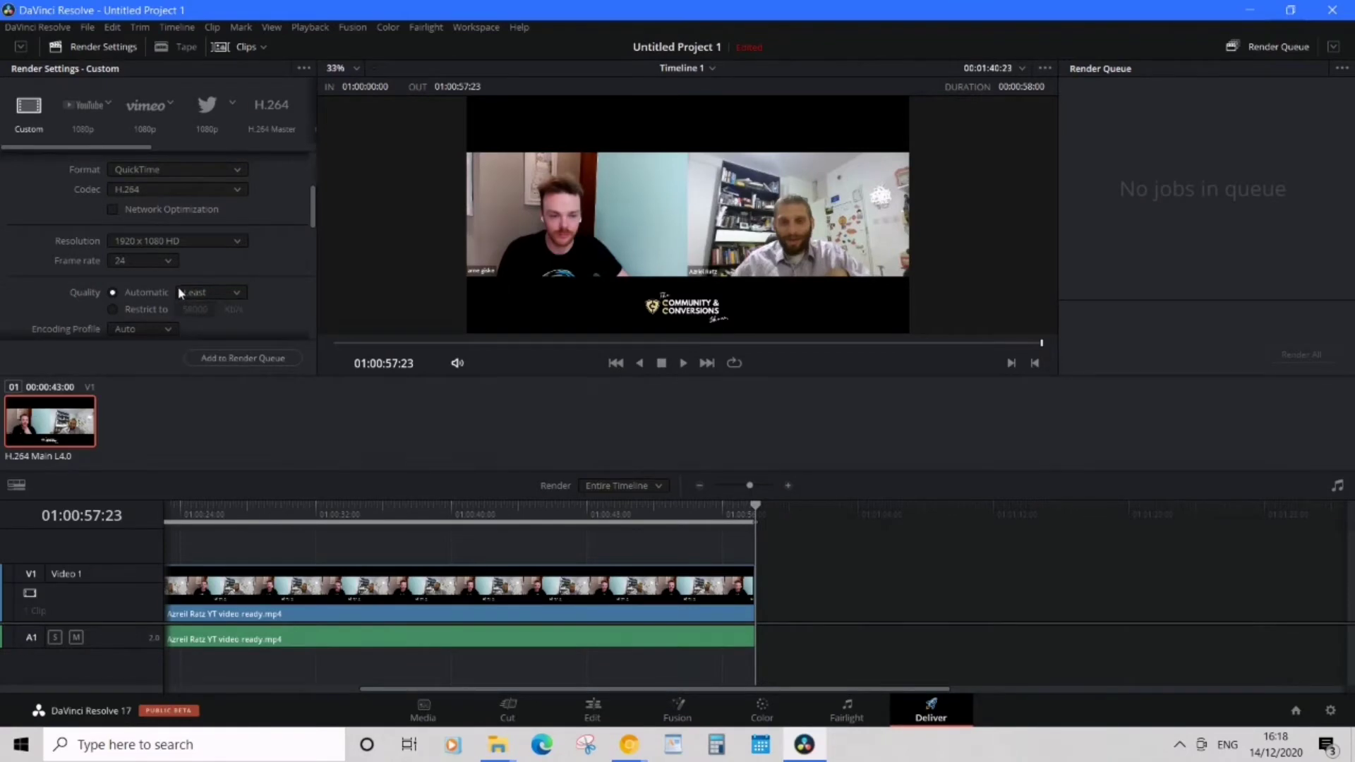
left_click(113, 310)
left_click_drag(755, 507, 774, 506)
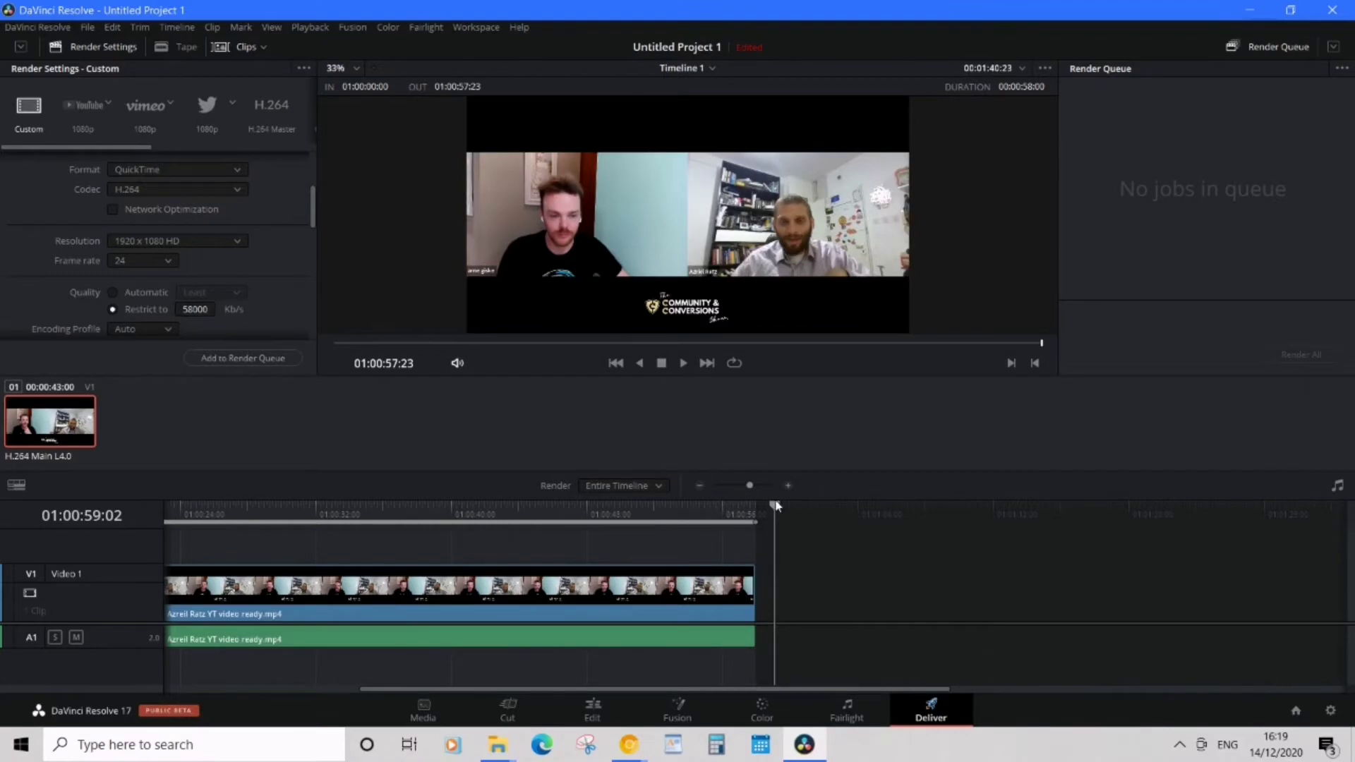
left_click_drag(774, 508, 761, 507)
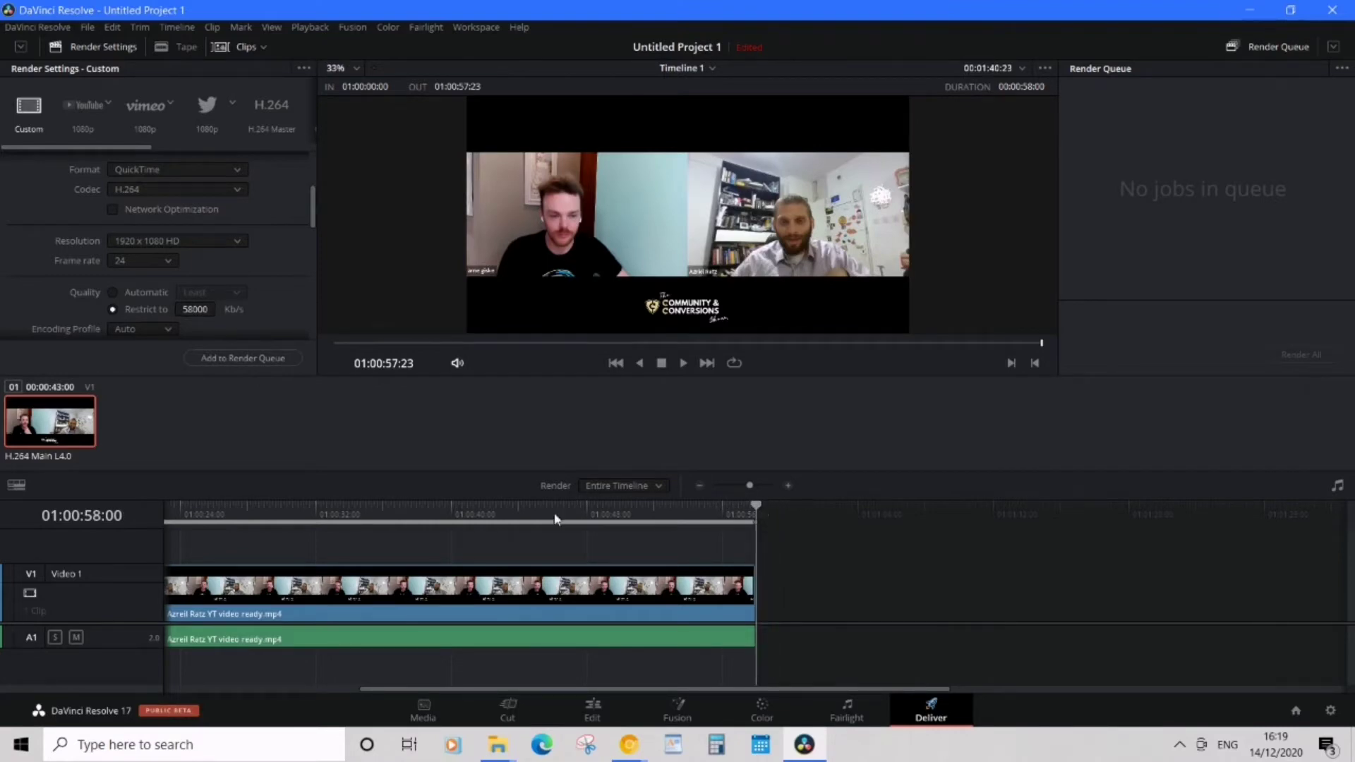
left_click(201, 309)
double_click(200, 310)
type("90000")
Set quality back to Automatic at Least and scroll down to the Advanced Settings.
left_click(110, 297)
left_click(199, 294)
scroll(227, 297, "down", 2)
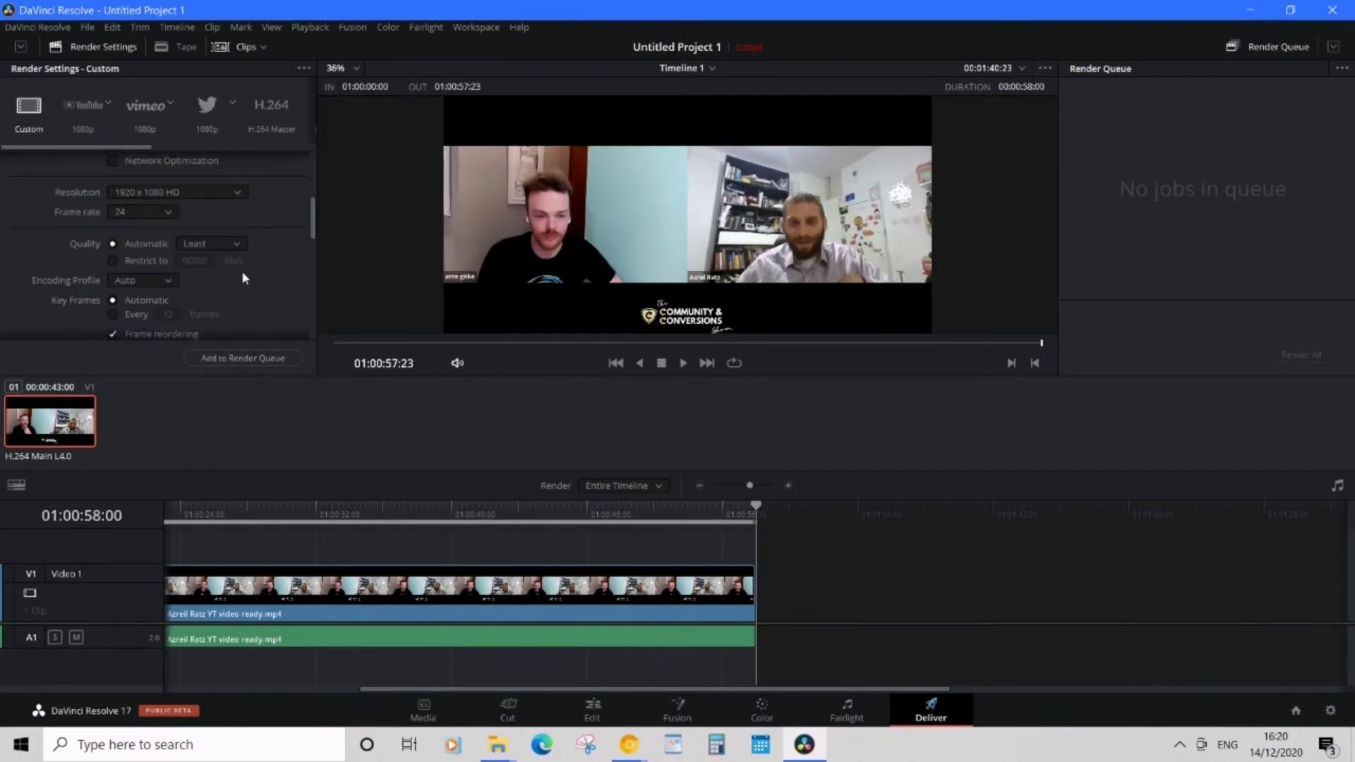
scroll(242, 282, "down", 3)
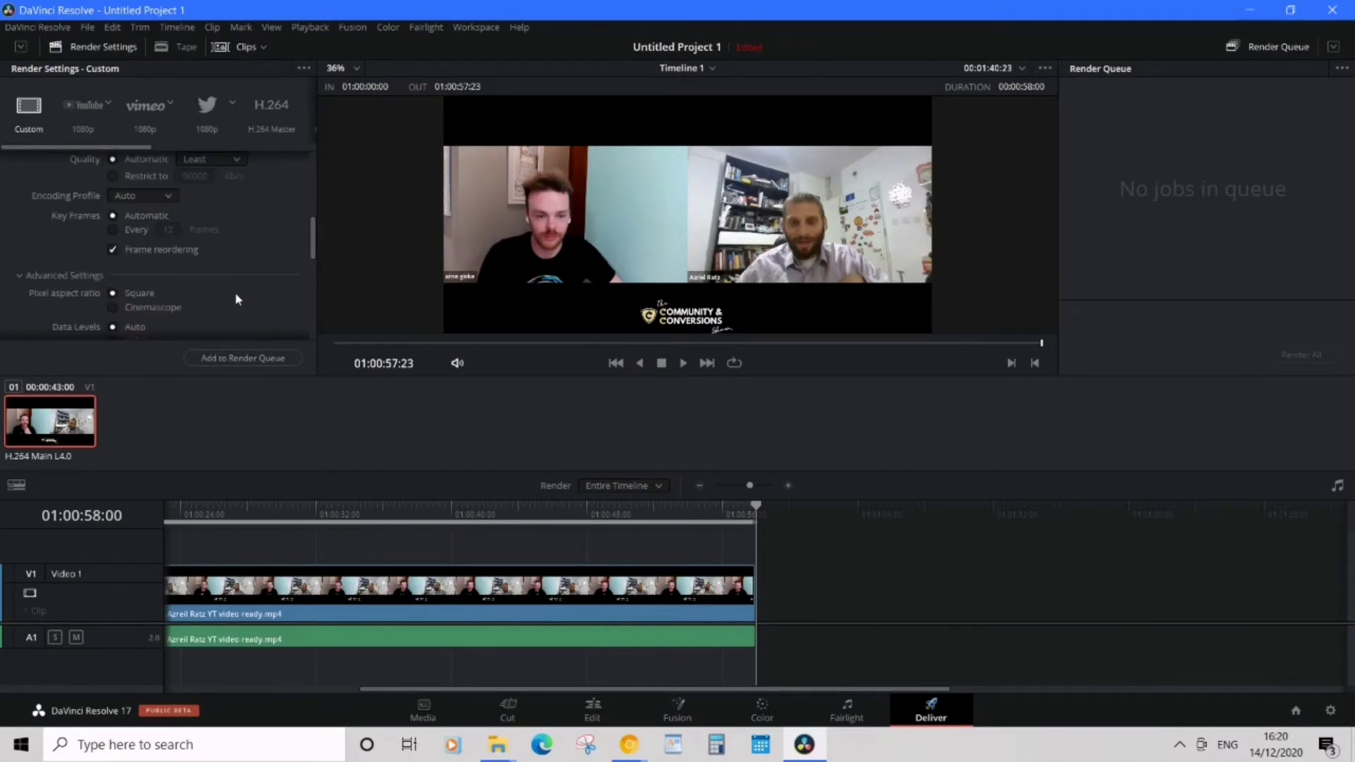
scroll(235, 292, "down", 4)
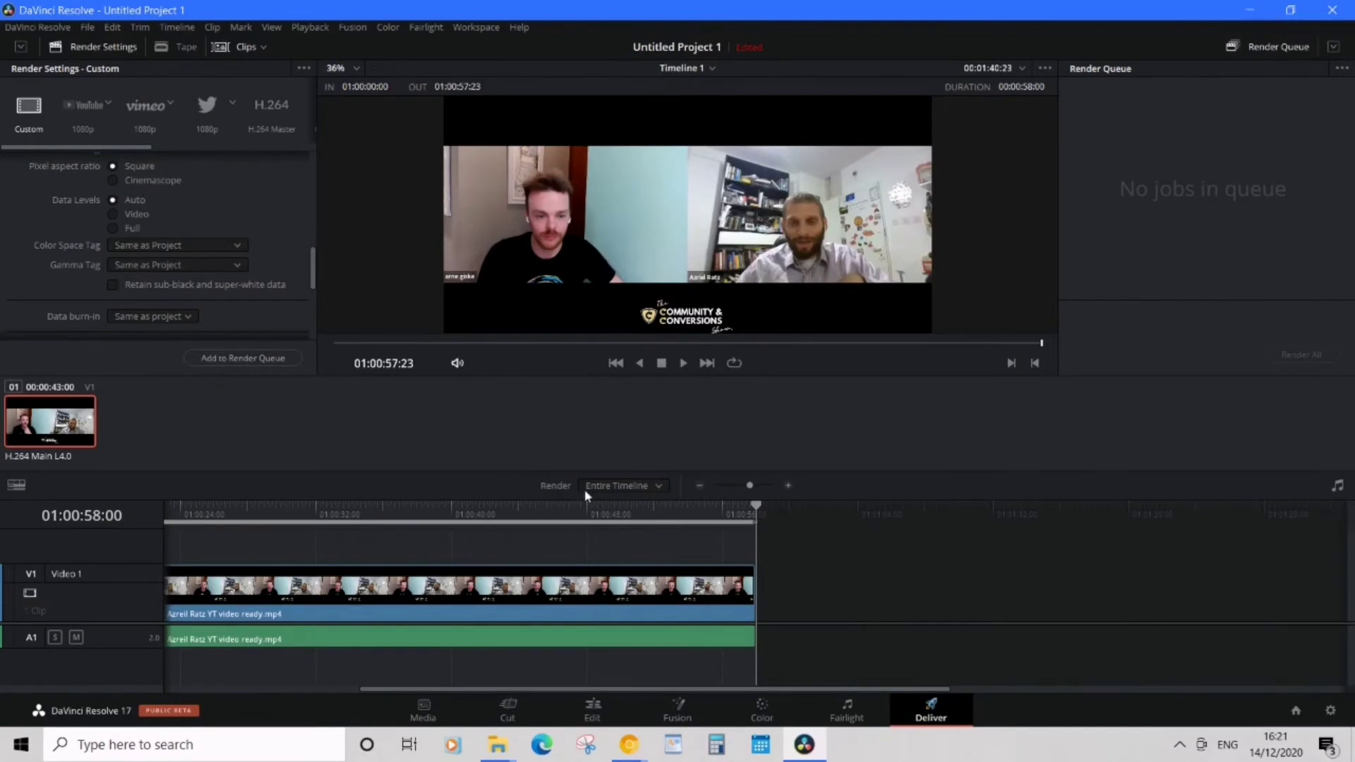
left_click(622, 494)
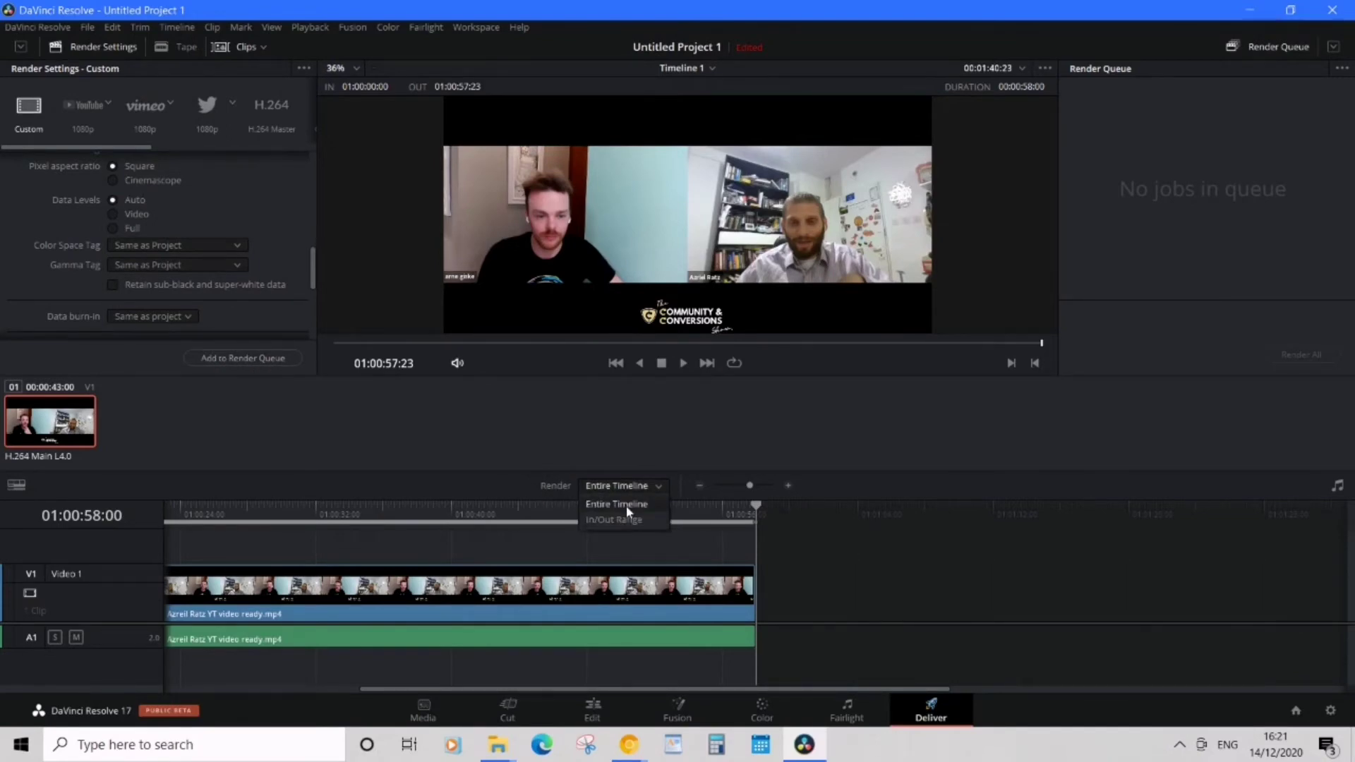
left_click(628, 510)
left_click(624, 487)
left_click(616, 504)
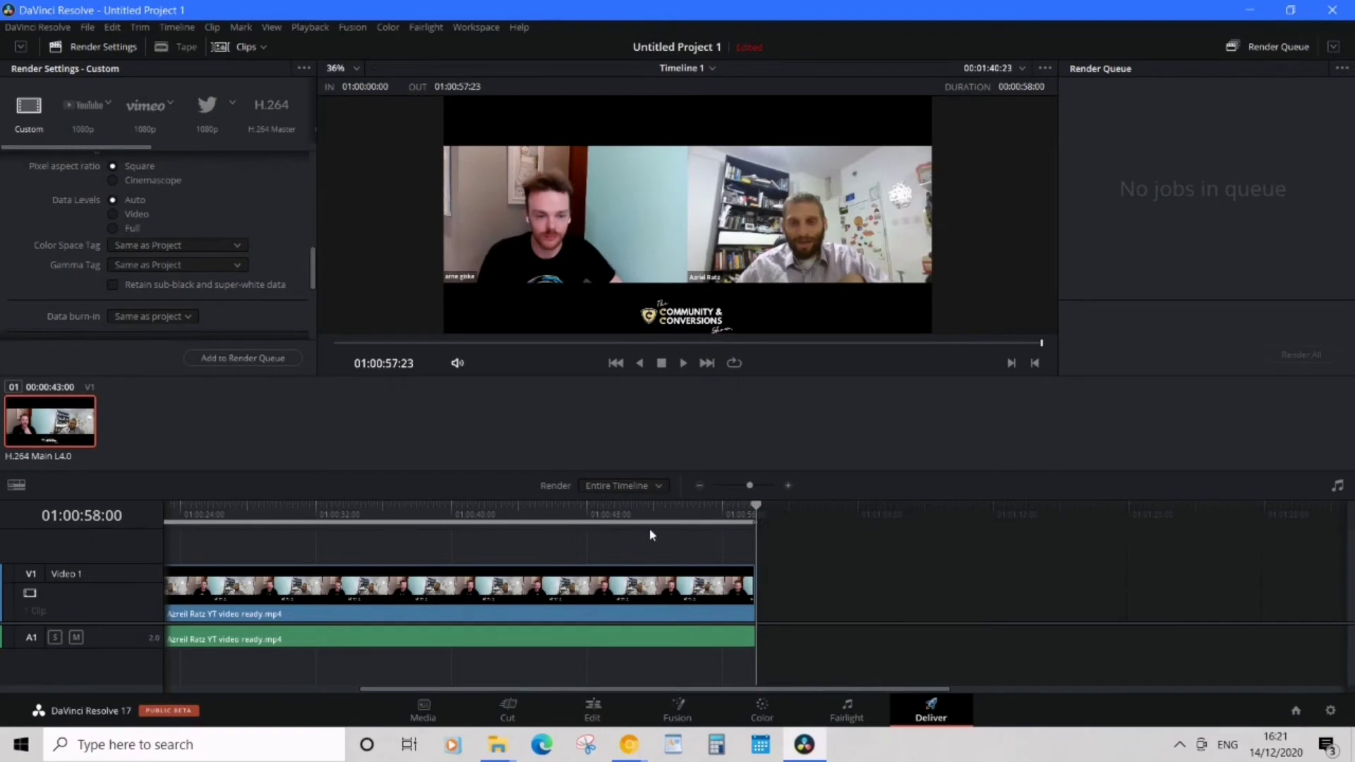
Queue Timeline 1 as Job 1, replace the existing file, and render all jobs.
left_click(248, 362)
left_click(805, 427)
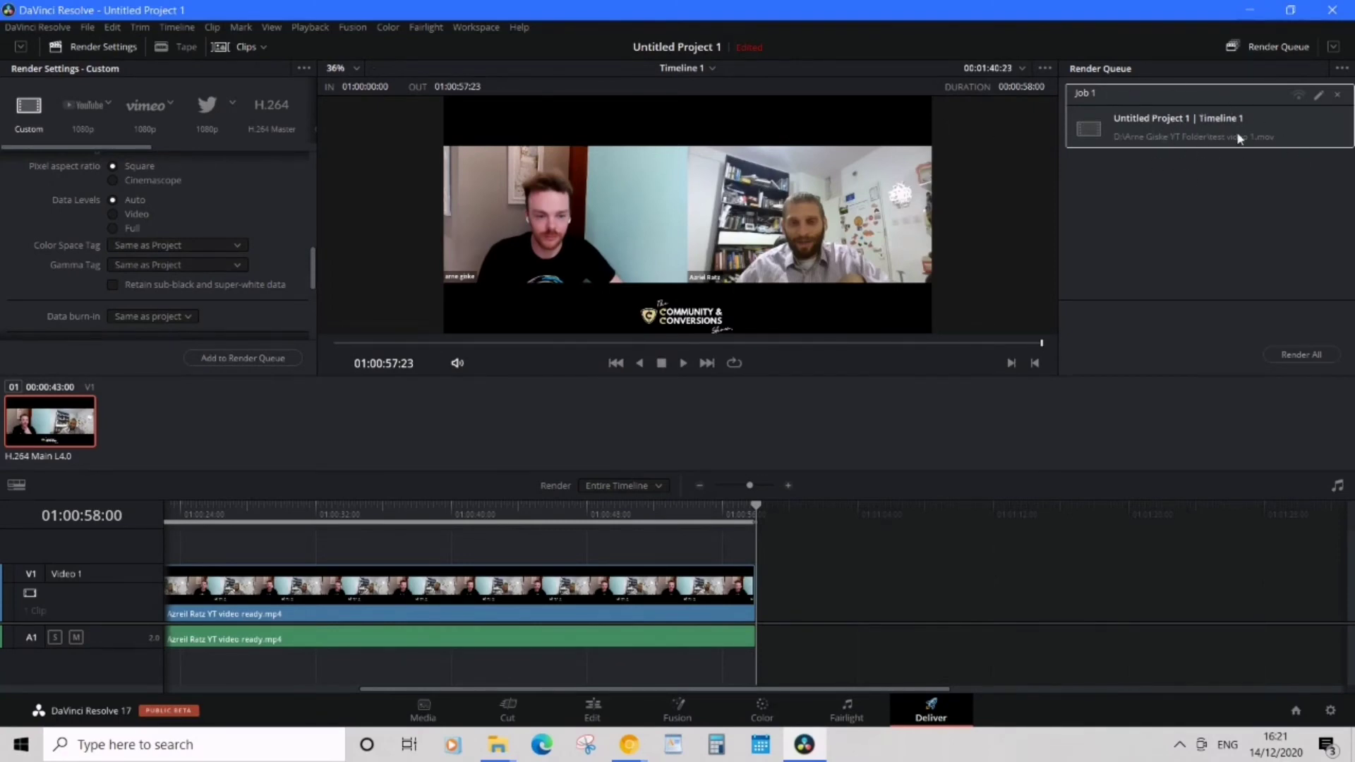
left_click(1280, 355)
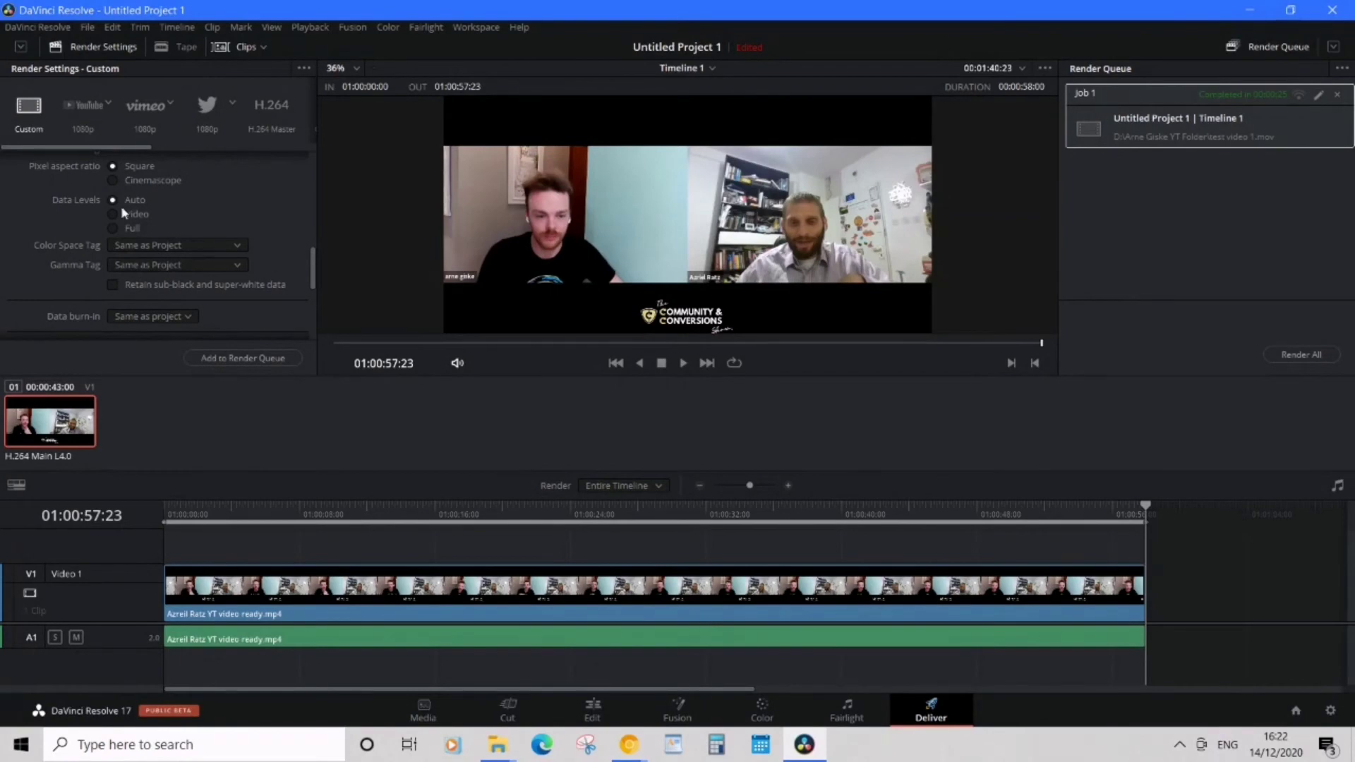
Scroll the Render Settings back to the top.
scroll(155, 218, "up", 3)
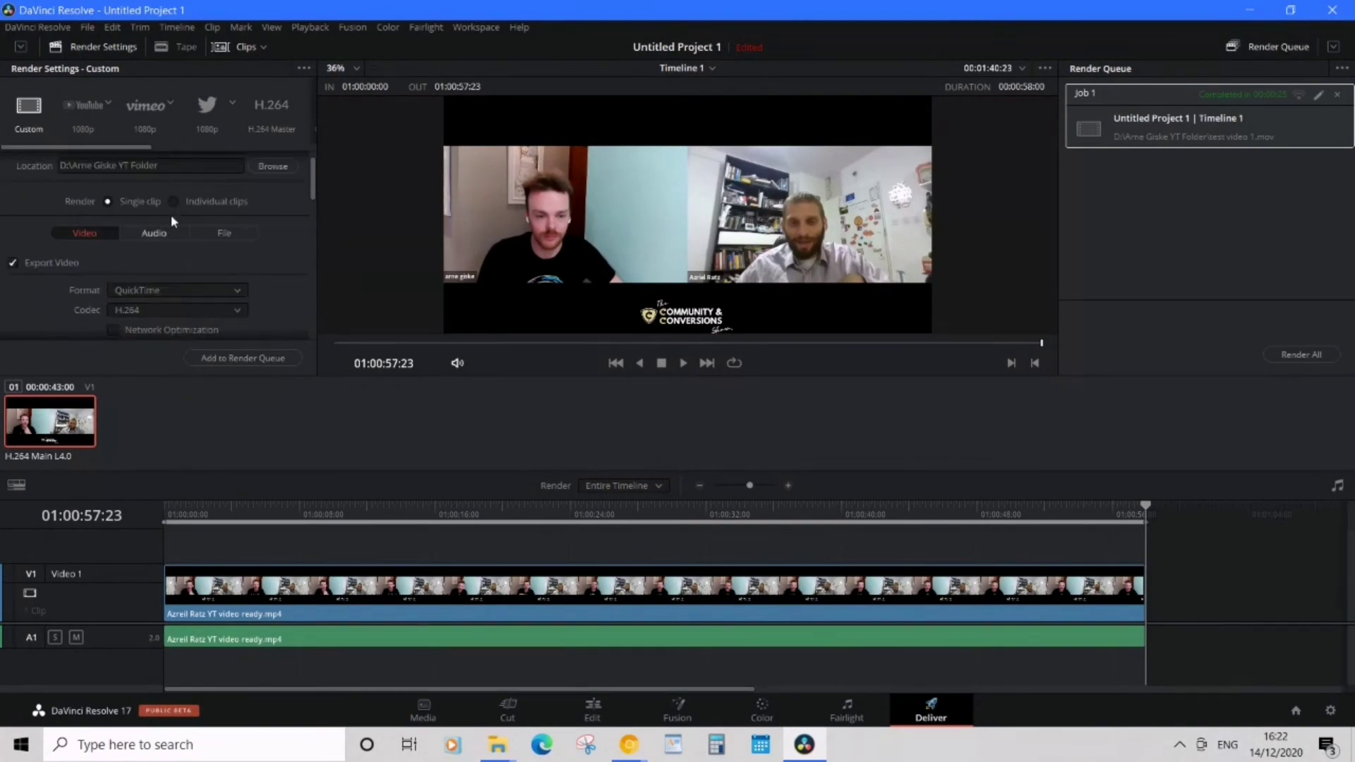